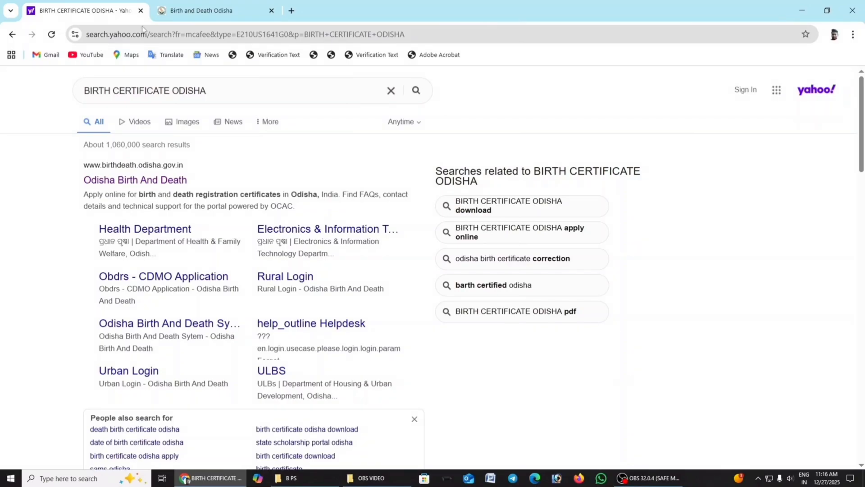
Step: Open the Odisha Birth And Death portal from the search results and start Apply Certificate under the online birth services in Citizen Services
{"action": "left_click", "coordinate": [271, 10]}
{"action": "left_click", "coordinate": [137, 180]}
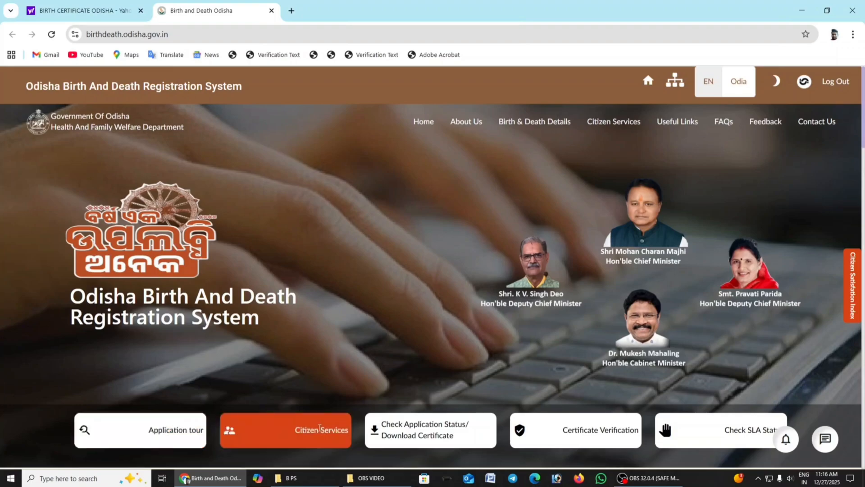
{"action": "left_click", "coordinate": [319, 428]}
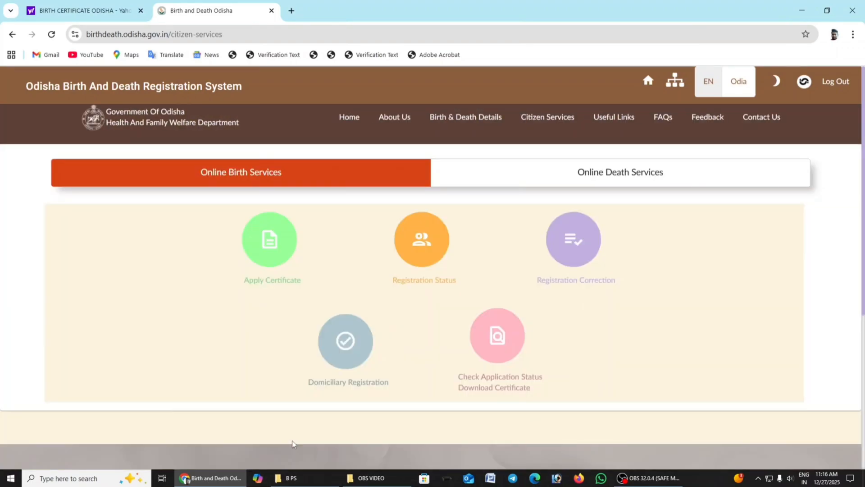
{"action": "left_click", "coordinate": [274, 255]}
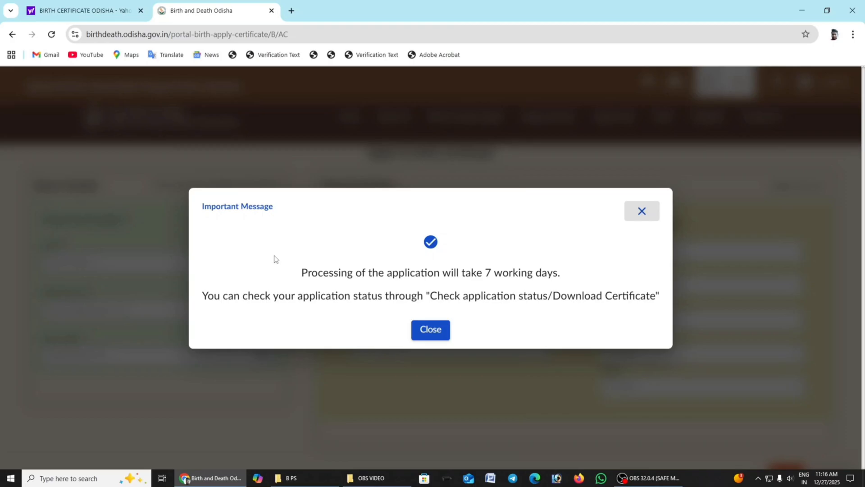
{"action": "left_click", "coordinate": [423, 336]}
Step: Set the birth location to district BALASORE and registration unit BALASORE MUNICIPAL COUNCIL
{"action": "left_click", "coordinate": [114, 272]}
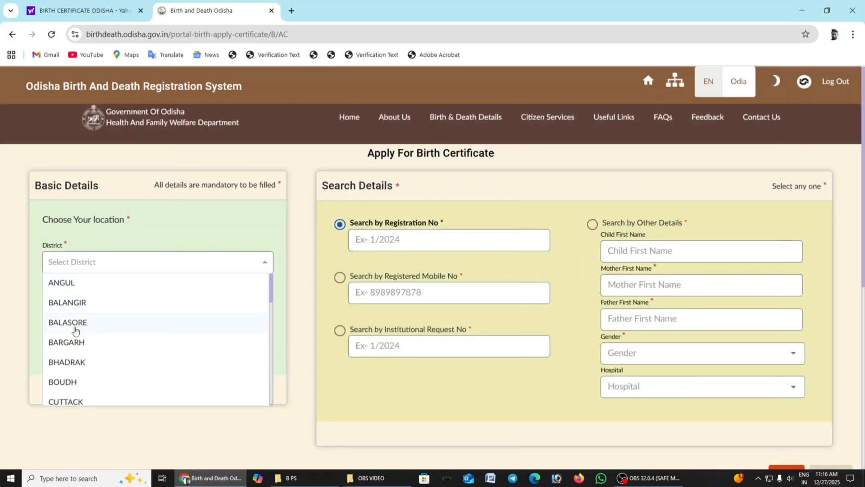
{"action": "left_click", "coordinate": [79, 332]}
{"action": "left_click", "coordinate": [111, 311]}
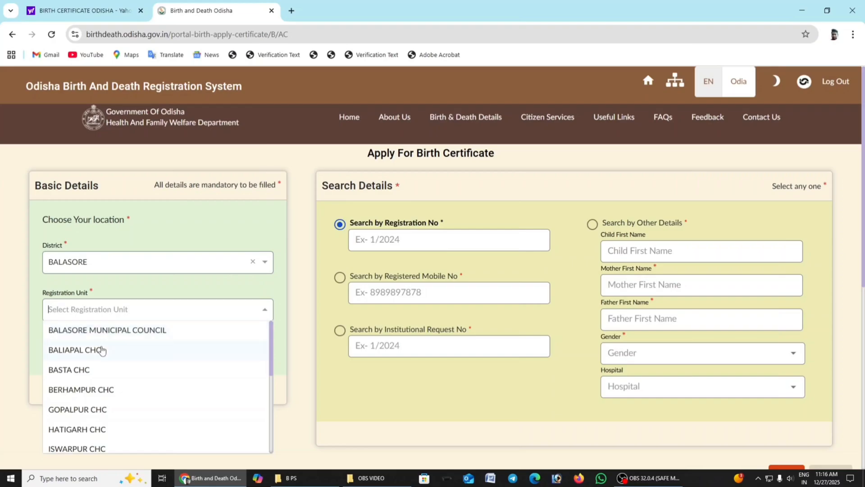
{"action": "left_click", "coordinate": [116, 330]}
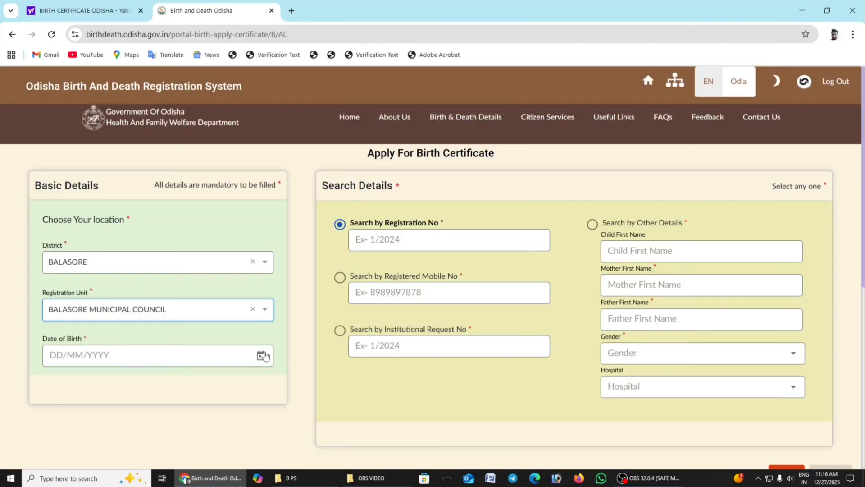
Step: Pick the child's date of birth from the calendar
{"action": "left_click", "coordinate": [261, 356]}
{"action": "left_click", "coordinate": [170, 163]}
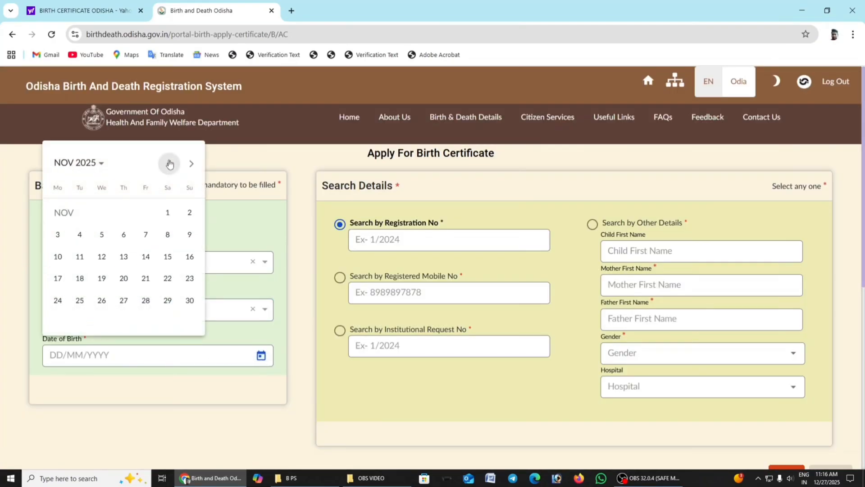
{"action": "left_click", "coordinate": [170, 163]}
{"action": "left_click", "coordinate": [170, 163]}
{"action": "left_click", "coordinate": [169, 163]}
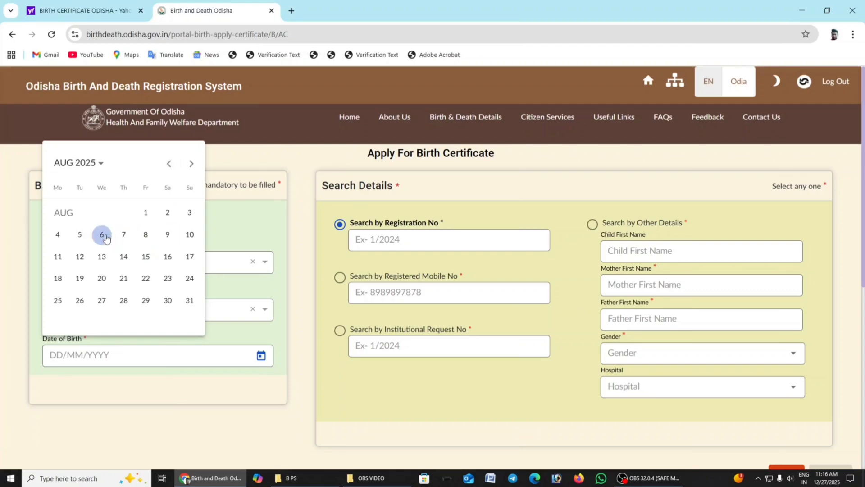
{"action": "left_click", "coordinate": [103, 235]}
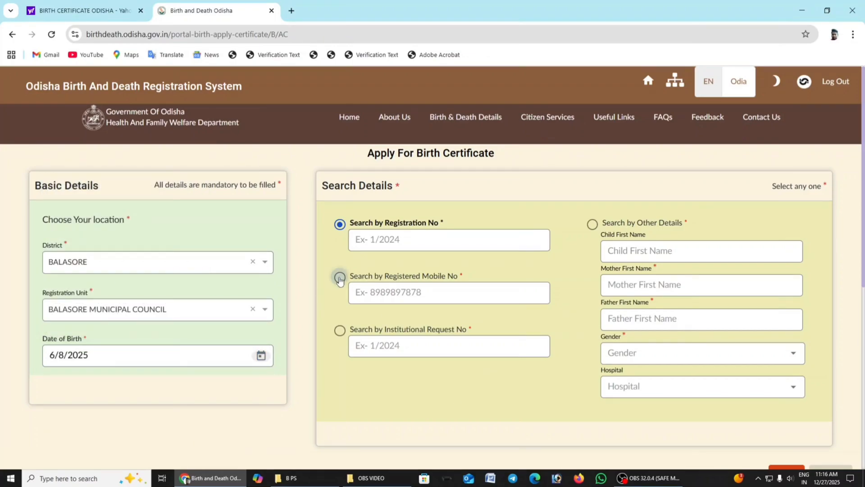
Step: Search for the birth record by registered mobile number, entering the registered mobile number
{"action": "left_click", "coordinate": [340, 277]}
{"action": "left_click", "coordinate": [418, 298]}
{"action": "type", "text": "8"}
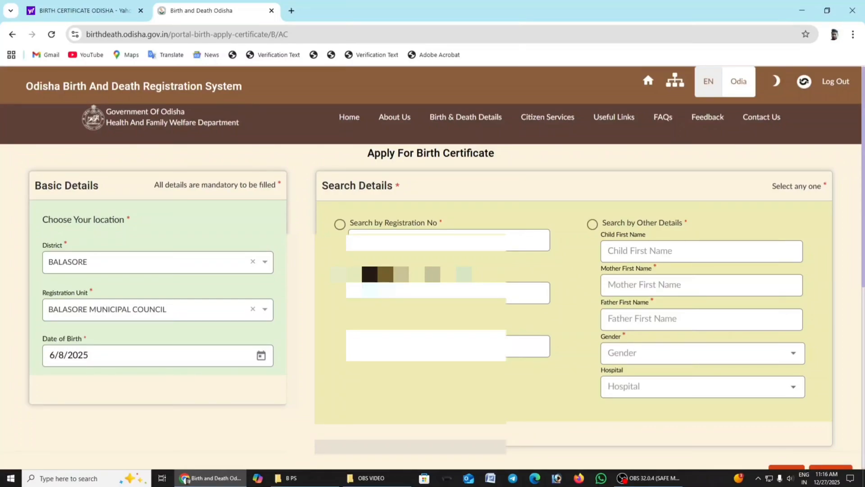
{"action": "scroll", "coordinate": [560, 365], "scroll_direction": "down", "scroll_amount": 1}
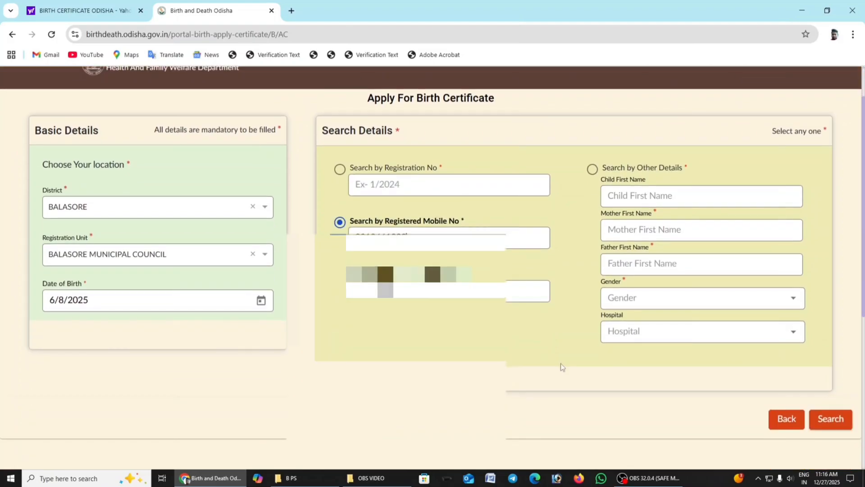
{"action": "left_click", "coordinate": [831, 419]}
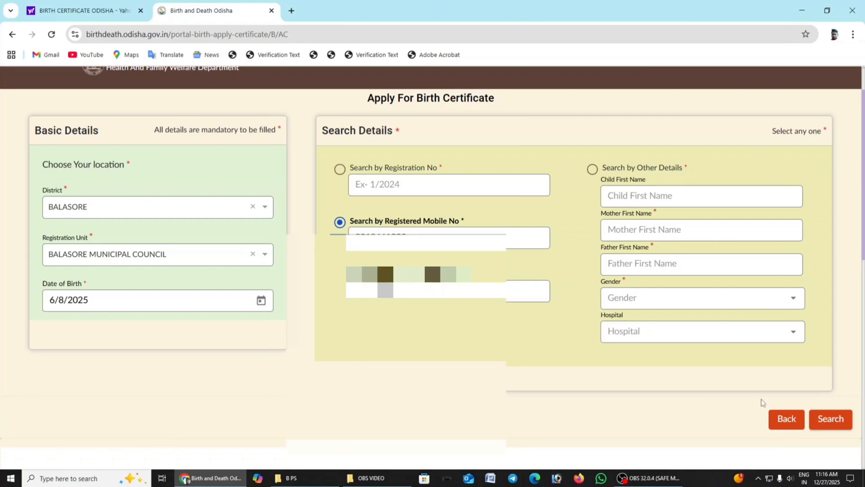
Step: Start the certificate application for the second record in the search results
{"action": "scroll", "coordinate": [761, 399], "scroll_direction": "down", "scroll_amount": 5}
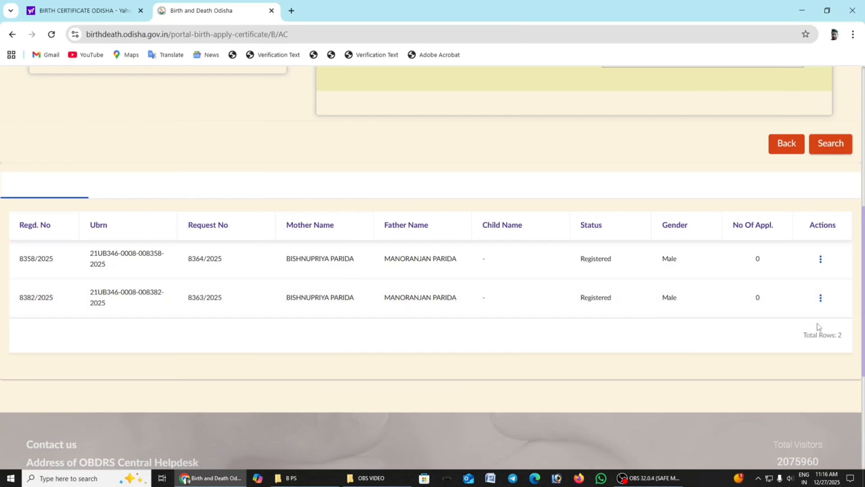
{"action": "left_click", "coordinate": [822, 300]}
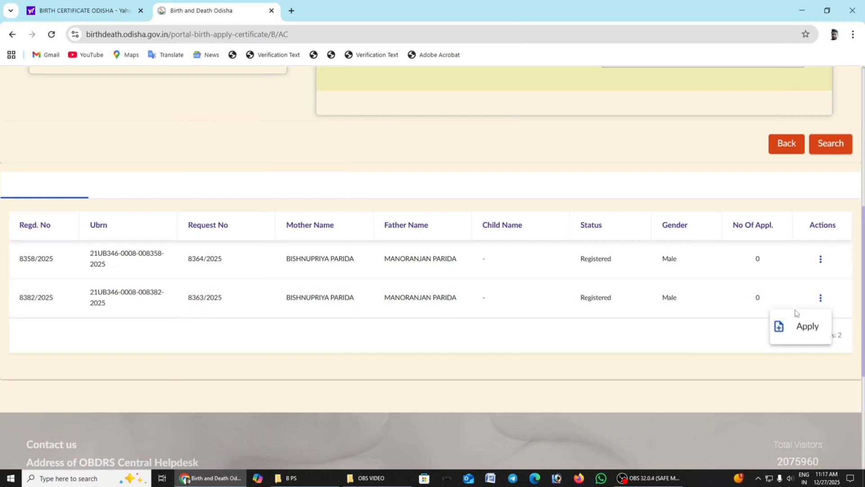
{"action": "left_click", "coordinate": [806, 325]}
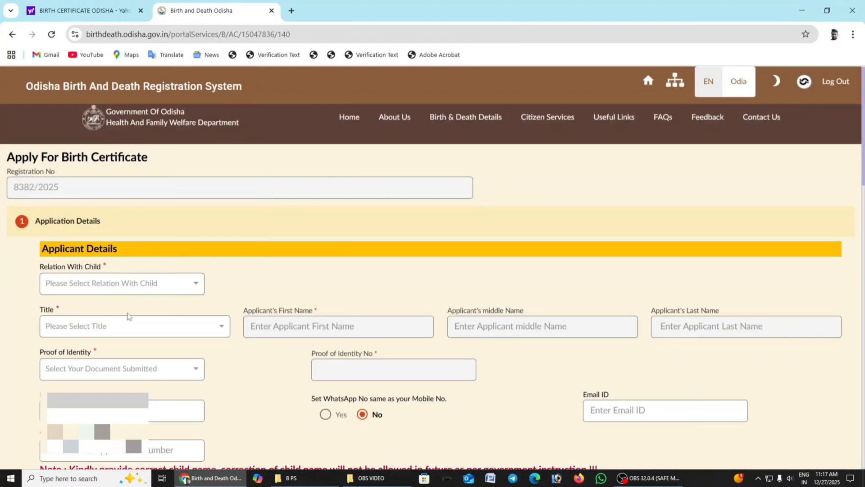
{"action": "left_click", "coordinate": [152, 284]}
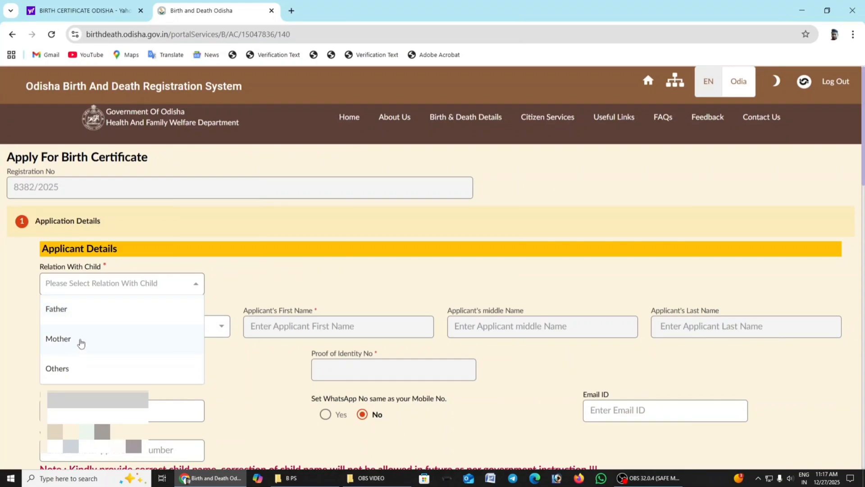
{"action": "left_click", "coordinate": [269, 277]}
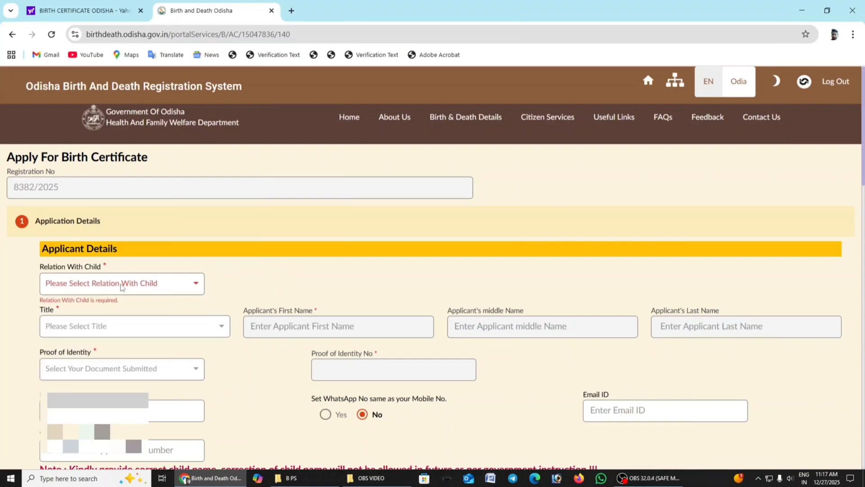
{"action": "left_click", "coordinate": [121, 287]}
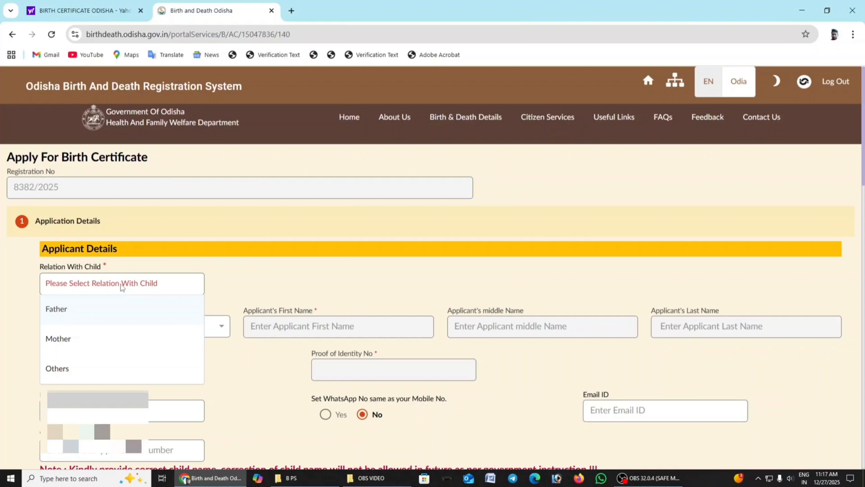
{"action": "left_click", "coordinate": [308, 283]}
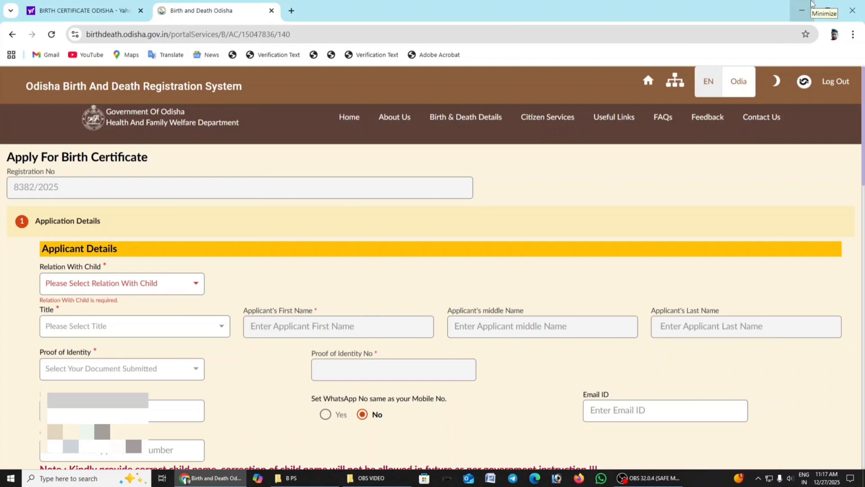
Step: Set the applicant's relation with the child to Father and the proof of identity to Aadhaar Card
{"action": "left_click", "coordinate": [144, 291]}
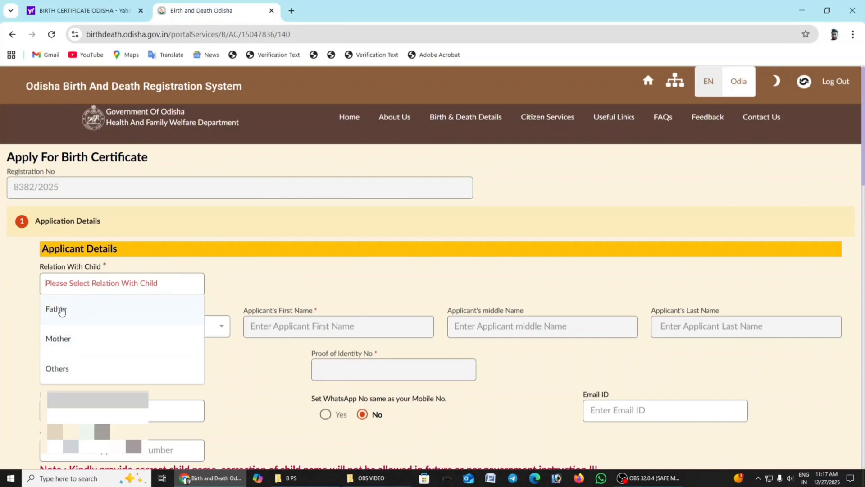
{"action": "left_click", "coordinate": [61, 310]}
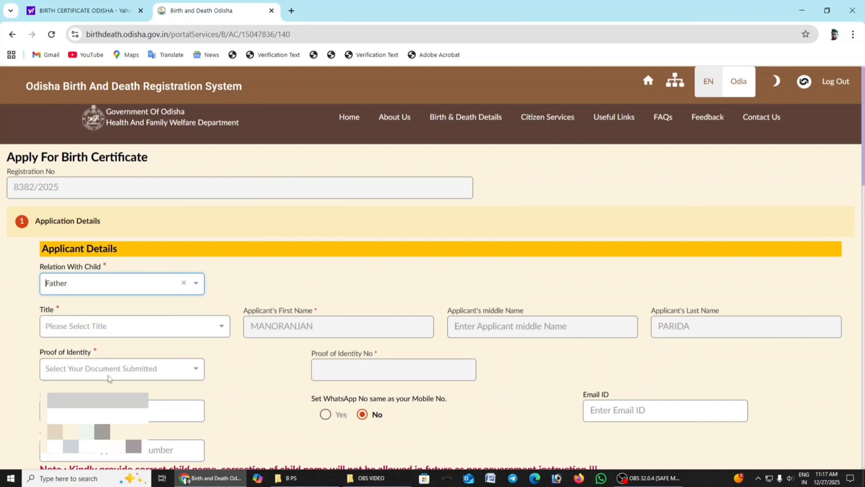
{"action": "left_click", "coordinate": [109, 376]}
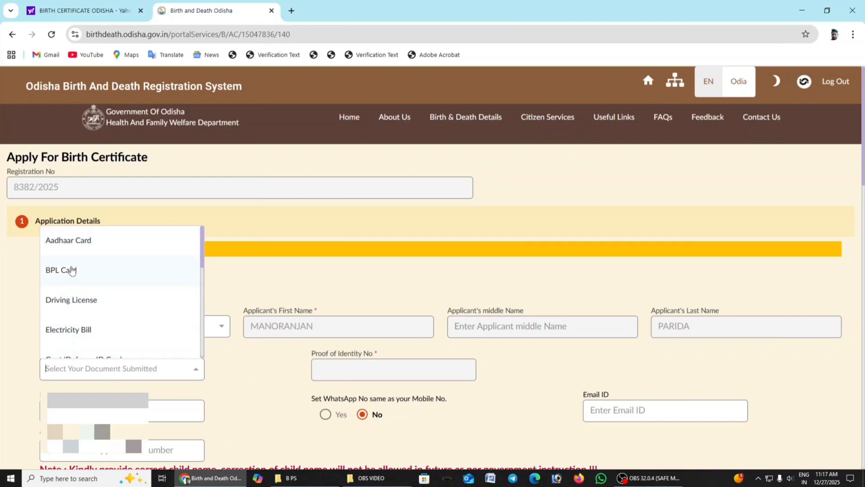
{"action": "left_click", "coordinate": [68, 240]}
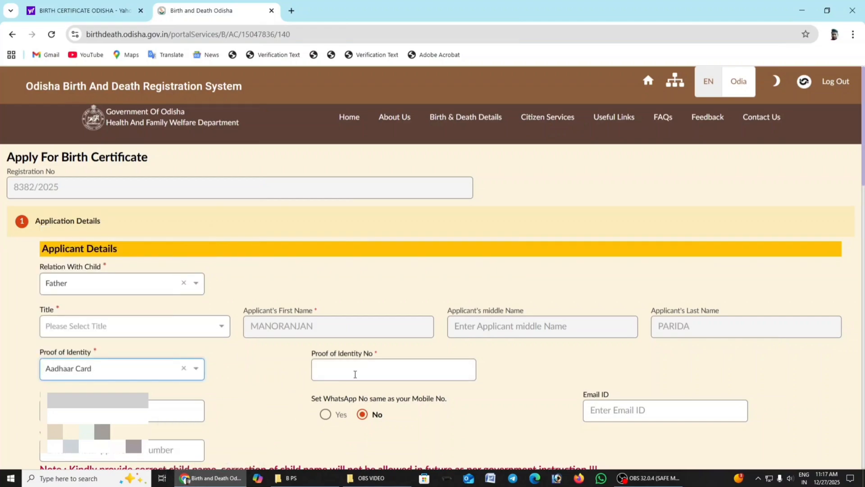
Step: Enter the applicant's Aadhaar card number as the proof of identity number
{"action": "left_click", "coordinate": [351, 373]}
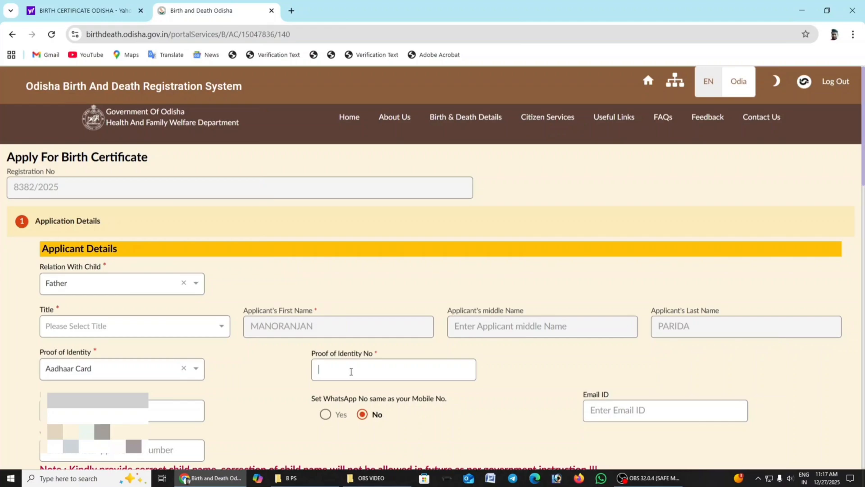
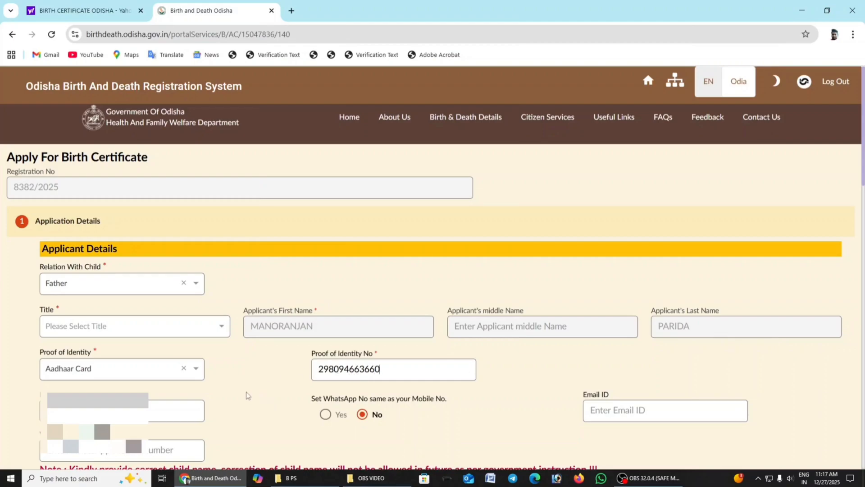
Step: Set the option for using the mobile number as the WhatsApp number to No and choose the applicant's title Mr
{"action": "scroll", "coordinate": [247, 395], "scroll_direction": "down", "scroll_amount": 2}
{"action": "left_click", "coordinate": [325, 304]}
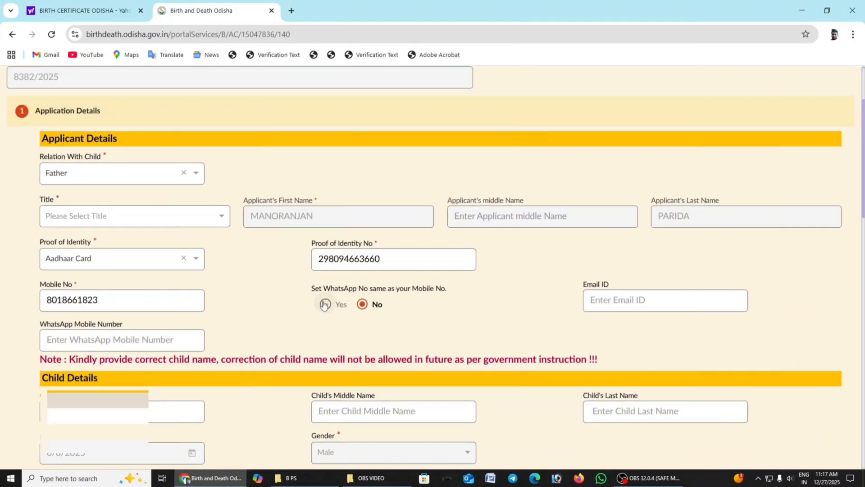
{"action": "left_click", "coordinate": [366, 305]}
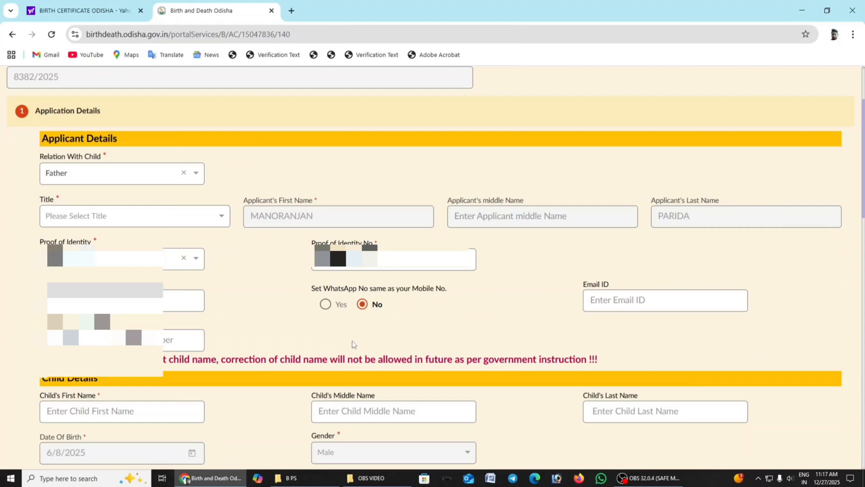
{"action": "left_click", "coordinate": [156, 223]}
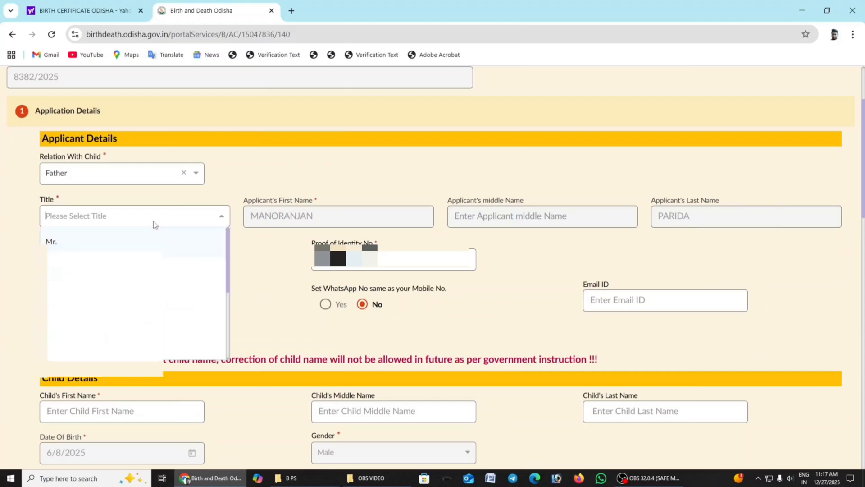
{"action": "left_click", "coordinate": [58, 238]}
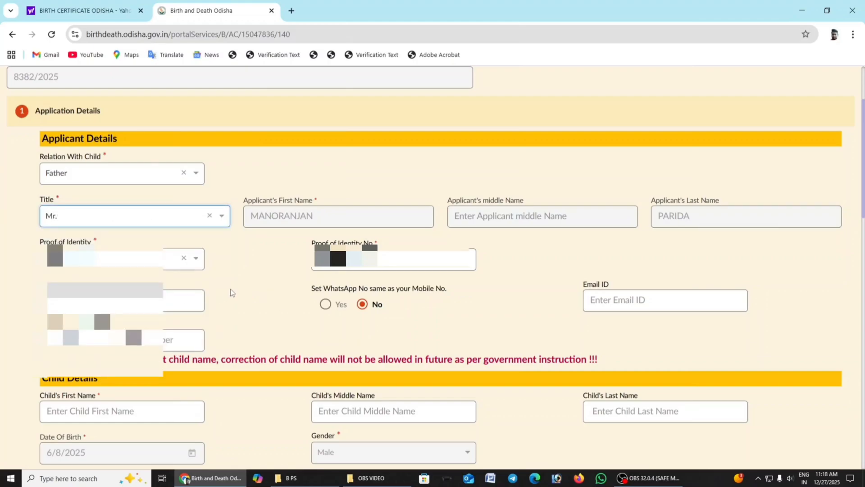
Step: Enter the child's first name and last name in the Child Details section
{"action": "scroll", "coordinate": [248, 283], "scroll_direction": "down", "scroll_amount": 1}
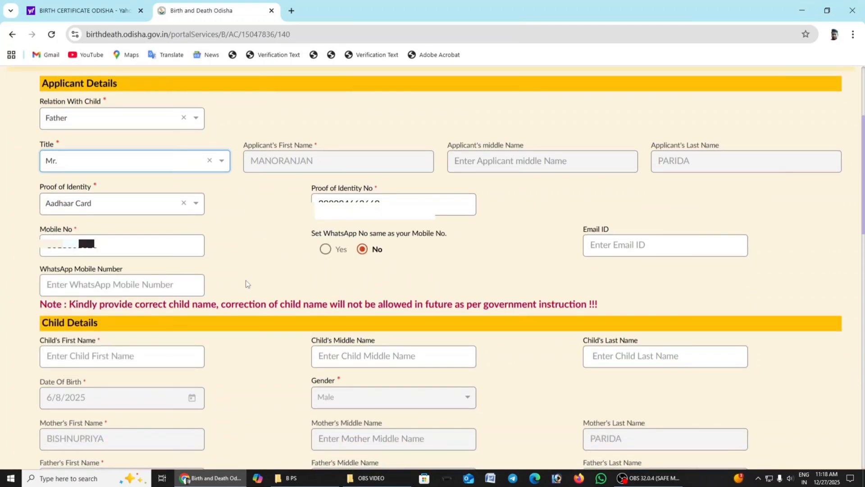
{"action": "scroll", "coordinate": [246, 284], "scroll_direction": "down", "scroll_amount": 1}
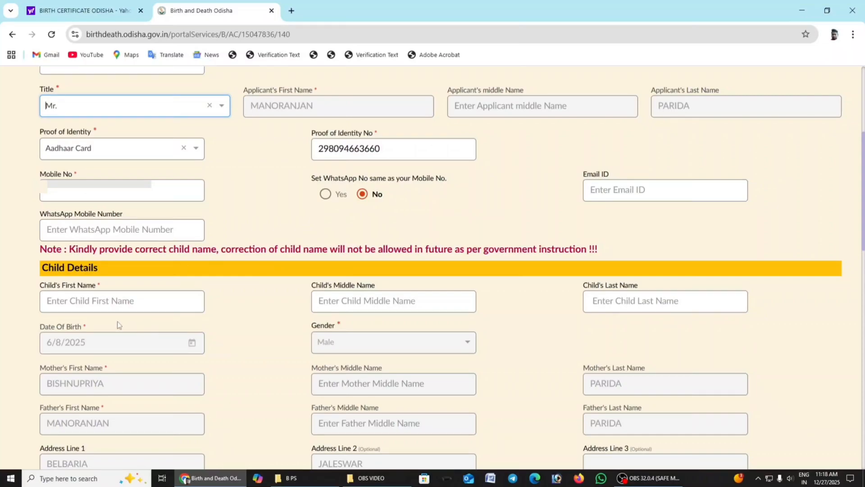
{"action": "left_click", "coordinate": [117, 302]}
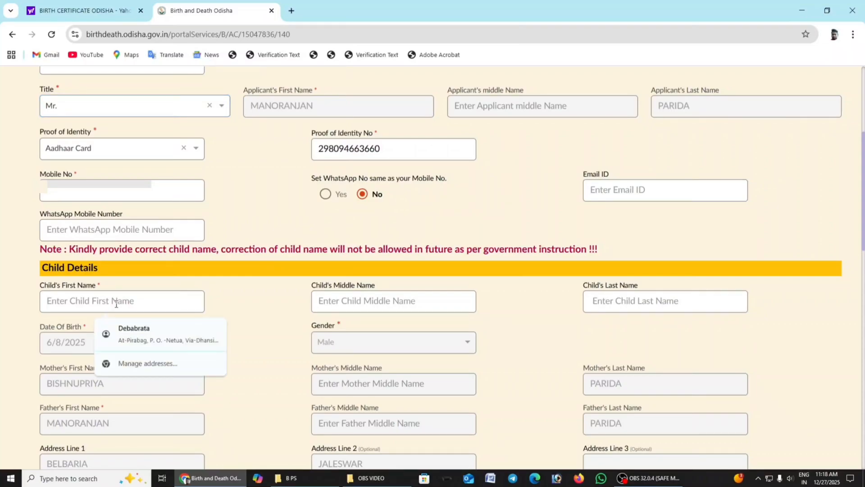
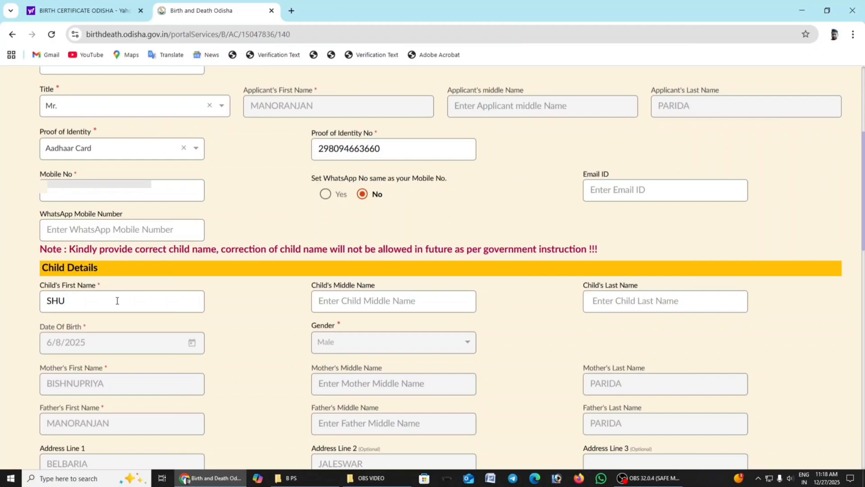
{"action": "left_click", "coordinate": [644, 306]}
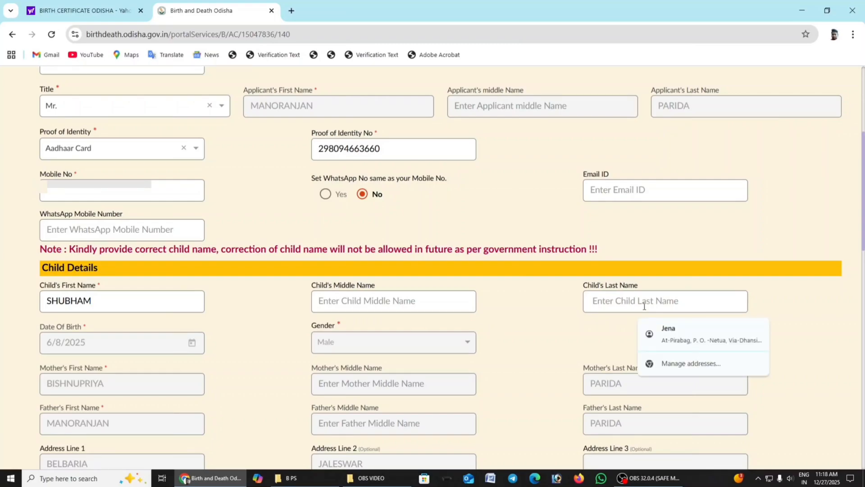
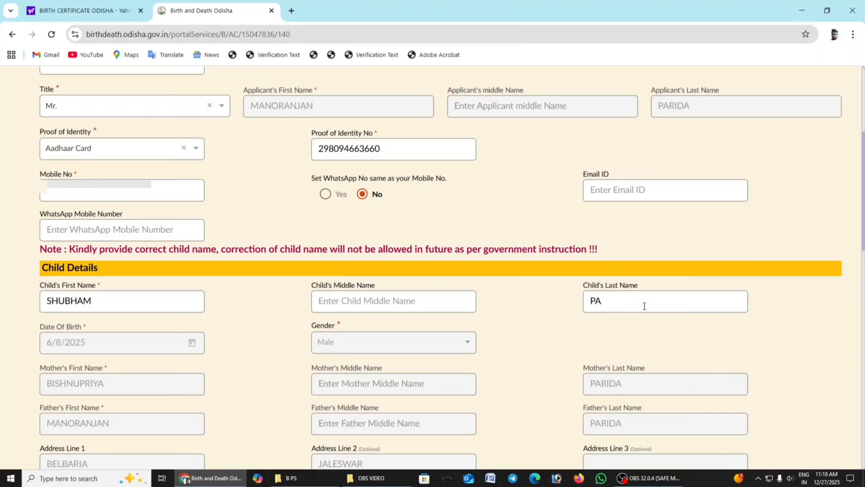
Step: Enter "All Essential Documents Mention Bellow" as the remark in the Other Details section
{"action": "scroll", "coordinate": [119, 303], "scroll_direction": "down", "scroll_amount": 2}
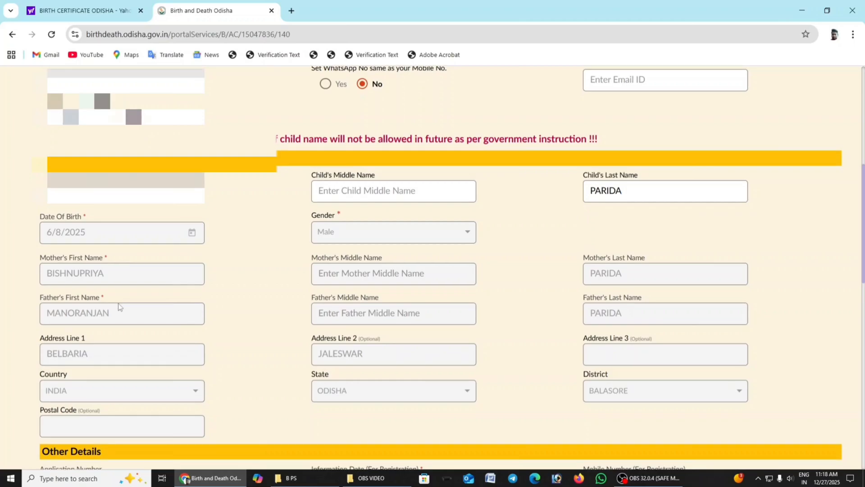
{"action": "scroll", "coordinate": [119, 306], "scroll_direction": "down", "scroll_amount": 4}
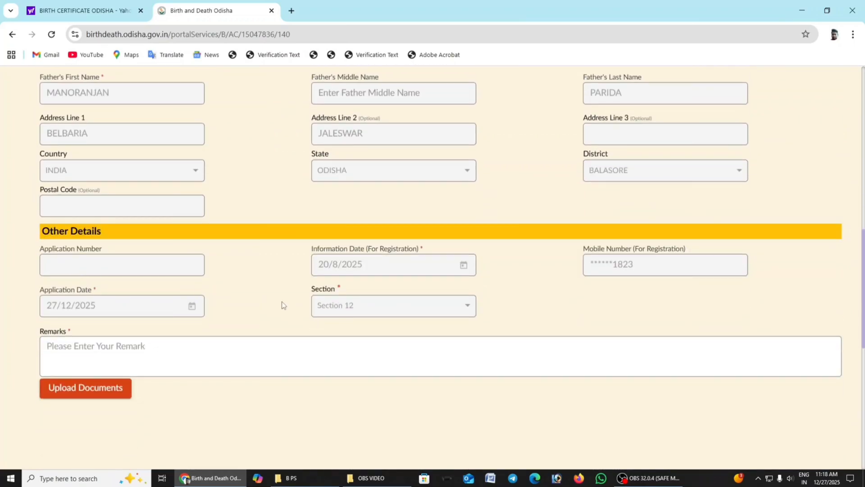
{"action": "scroll", "coordinate": [282, 304], "scroll_direction": "down", "scroll_amount": 1}
{"action": "scroll", "coordinate": [282, 304], "scroll_direction": "up", "scroll_amount": 5}
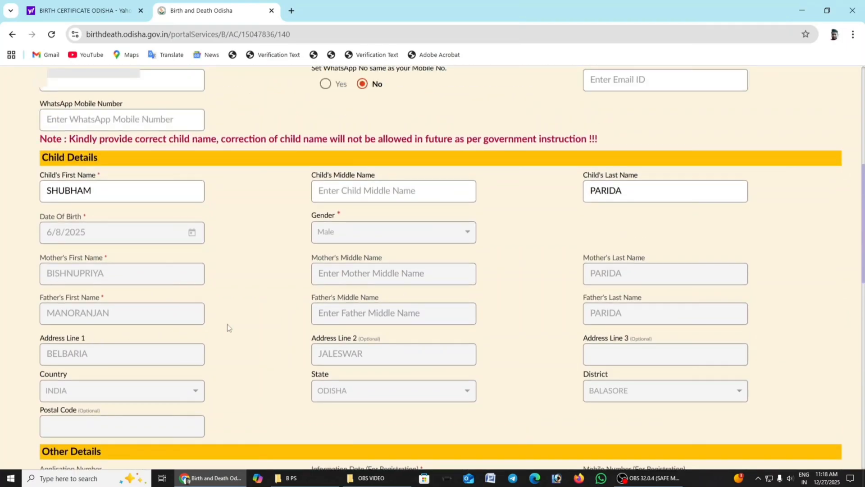
{"action": "scroll", "coordinate": [253, 360], "scroll_direction": "down", "scroll_amount": 2}
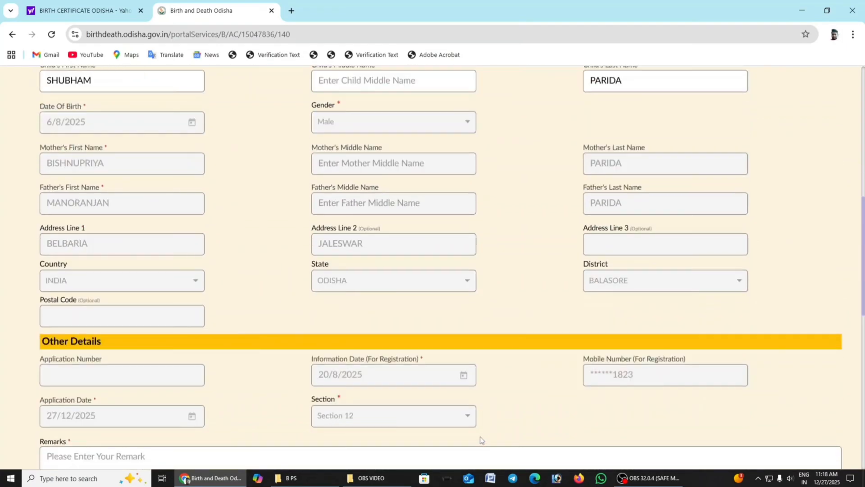
{"action": "scroll", "coordinate": [261, 368], "scroll_direction": "down", "scroll_amount": 4}
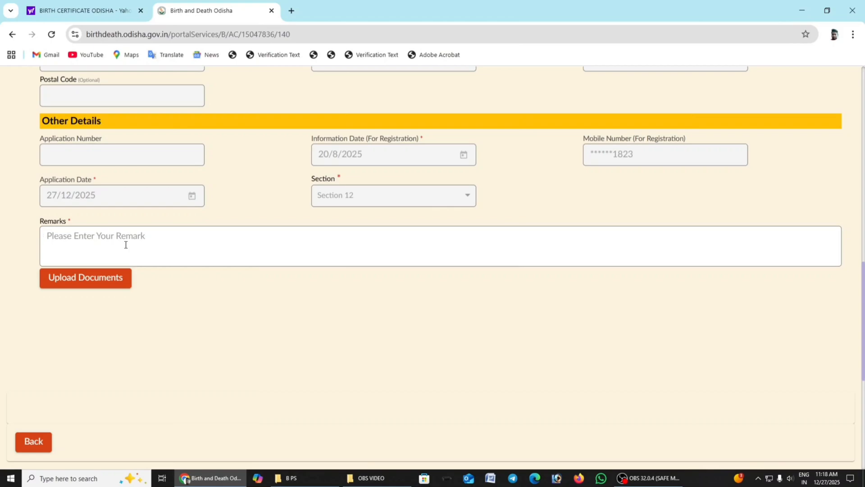
{"action": "type", "text": "ALL E"}
{"action": "key", "text": "BackSpace"}
{"action": "key", "text": "BackSpace"}
{"action": "key", "text": "BackSpace"}
{"action": "key", "text": "BackSpace"}
{"action": "type", "text": "ll E sse"}
{"action": "key", "text": "BackSpace"}
{"action": "key", "text": "BackSpace"}
{"action": "key", "text": "BackSpace"}
{"action": "type", "text": "ssential"}
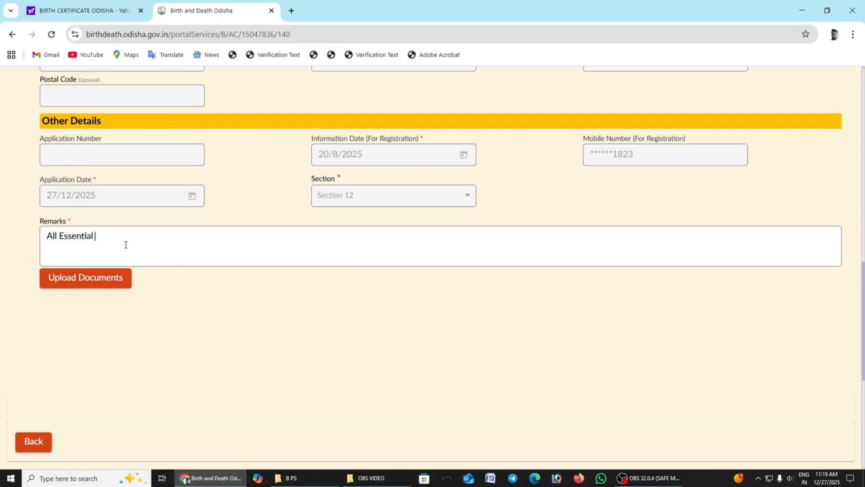
{"action": "type", "text": " Documents Mention Bello"}
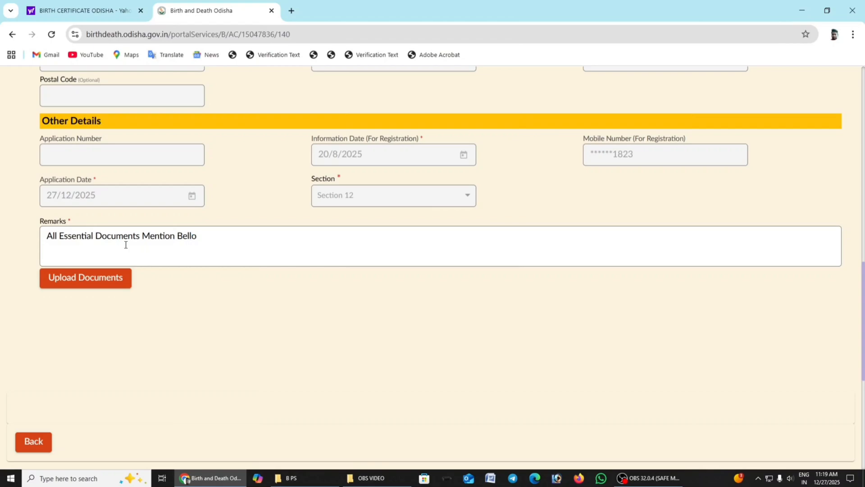
{"action": "type", "text": "w"}
Step: Begin the document upload with category ID/Address Proof of Applicant and document type Aadhaar Card
{"action": "scroll", "coordinate": [125, 245], "scroll_direction": "down", "scroll_amount": 3}
{"action": "left_click", "coordinate": [81, 166]}
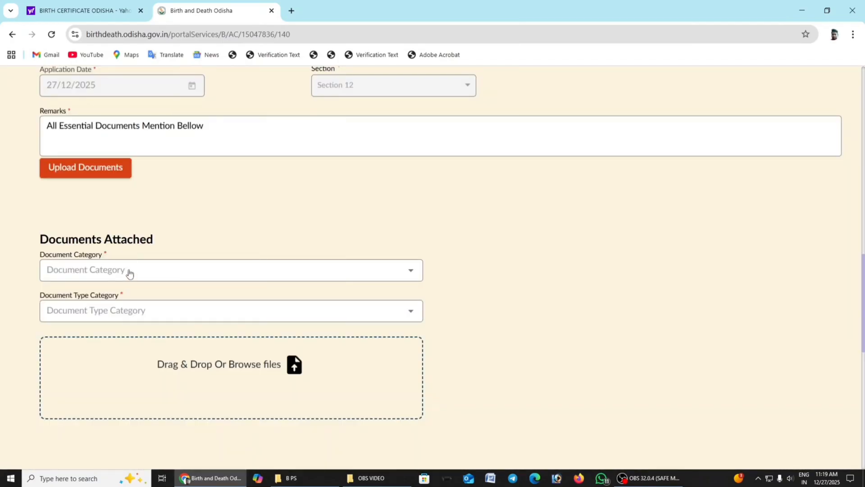
{"action": "left_click", "coordinate": [127, 270]}
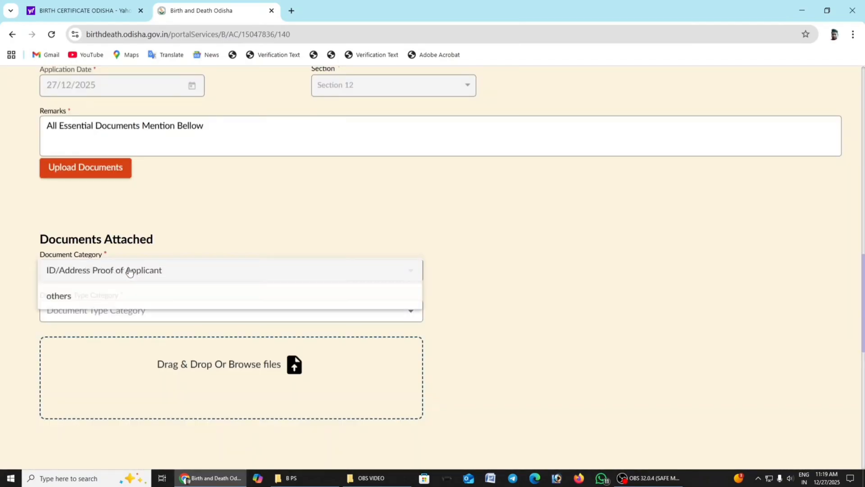
{"action": "left_click", "coordinate": [114, 273]}
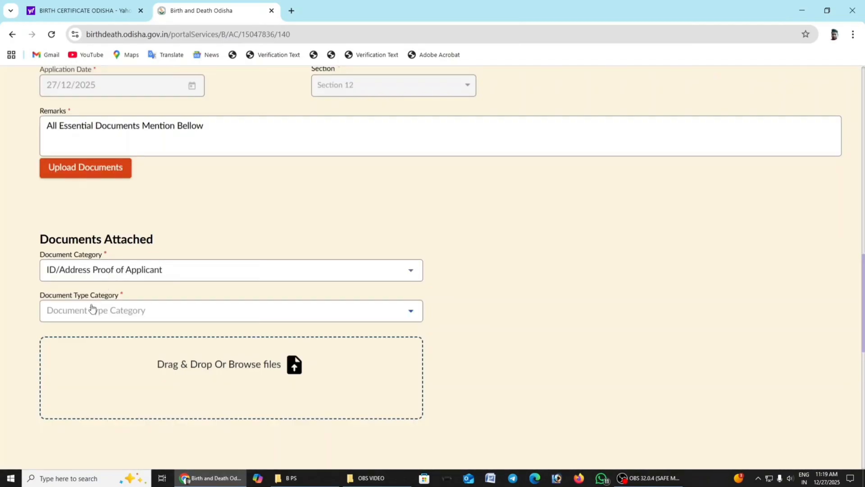
{"action": "left_click", "coordinate": [91, 310]}
{"action": "scroll", "coordinate": [78, 342], "scroll_direction": "down", "scroll_amount": 3}
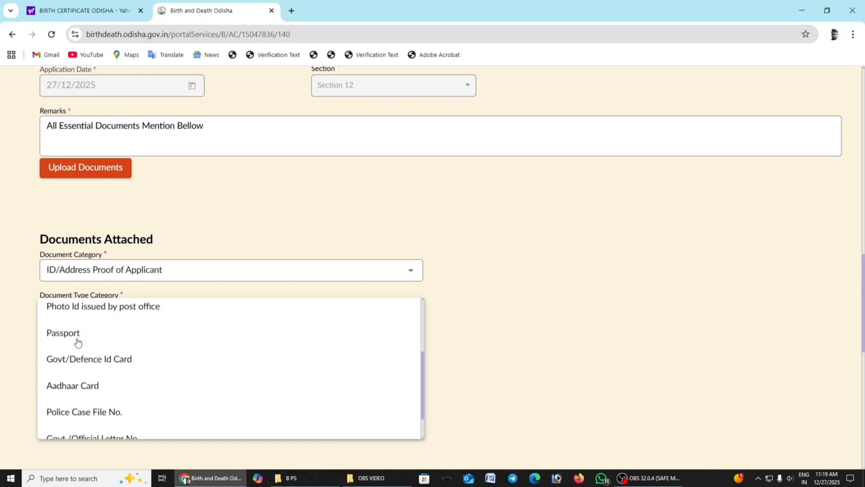
{"action": "scroll", "coordinate": [78, 342], "scroll_direction": "down", "scroll_amount": 2}
{"action": "left_click", "coordinate": [74, 349]}
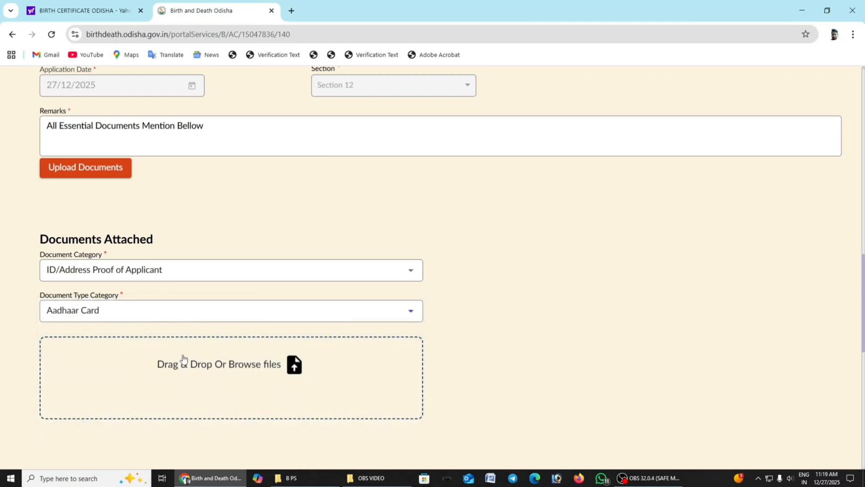
Step: Attach the file PARENTS AADHAR from the B PS folder as the Aadhaar Card document
{"action": "left_click", "coordinate": [207, 364]}
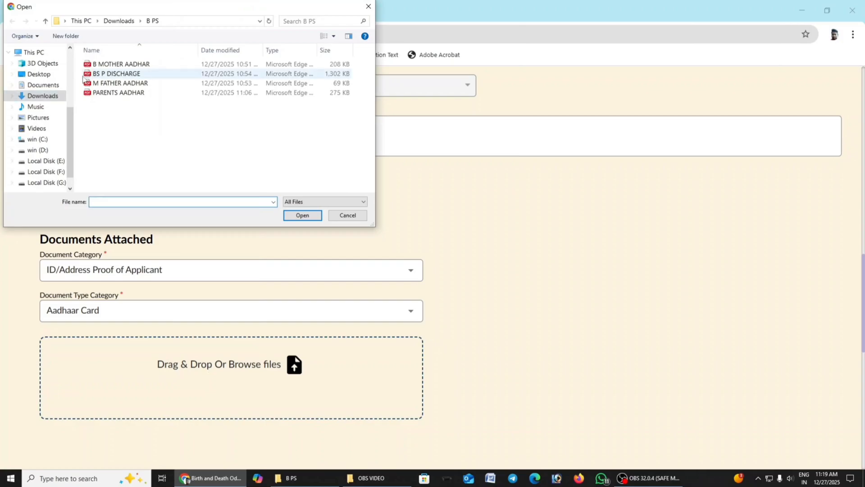
{"action": "left_click", "coordinate": [126, 92]}
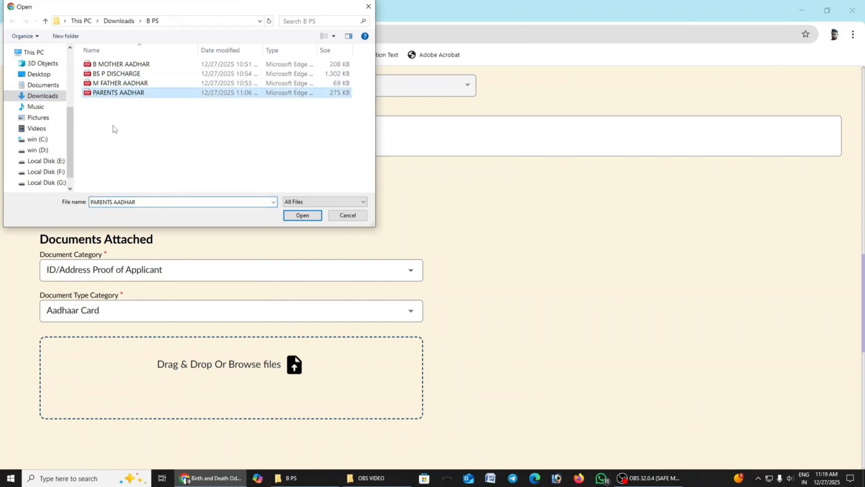
{"action": "left_click", "coordinate": [294, 217]}
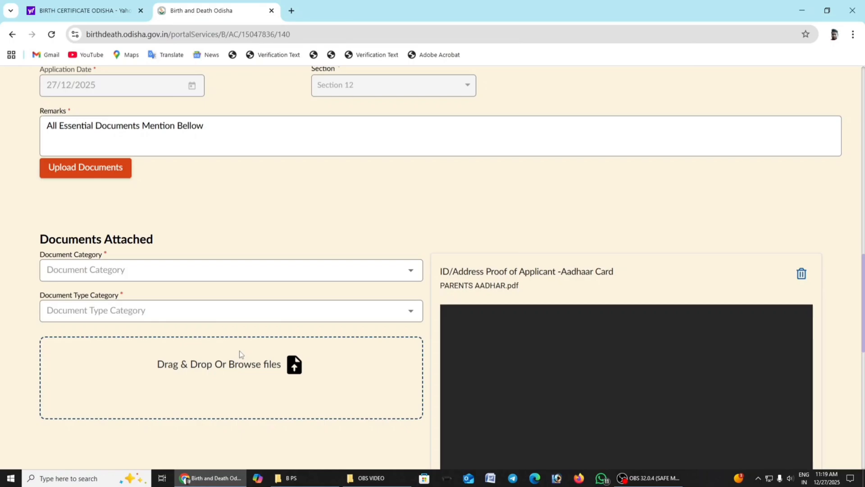
Step: Set the next document's category to others and its type to Hospital Discharge Certificate
{"action": "scroll", "coordinate": [277, 289], "scroll_direction": "down", "scroll_amount": 3}
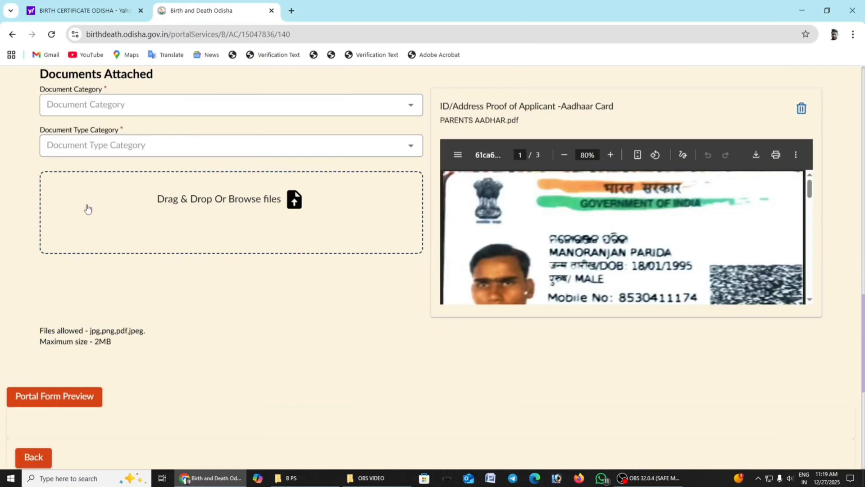
{"action": "left_click", "coordinate": [90, 105]}
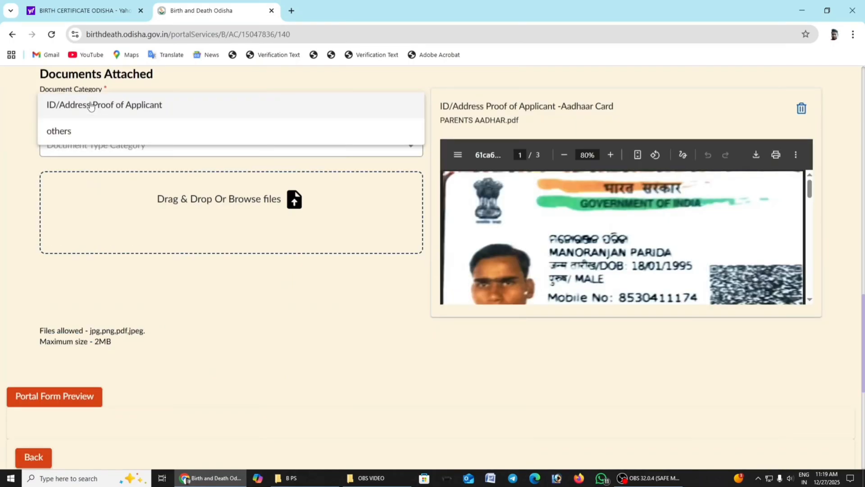
{"action": "left_click", "coordinate": [59, 131]}
{"action": "left_click", "coordinate": [115, 151]}
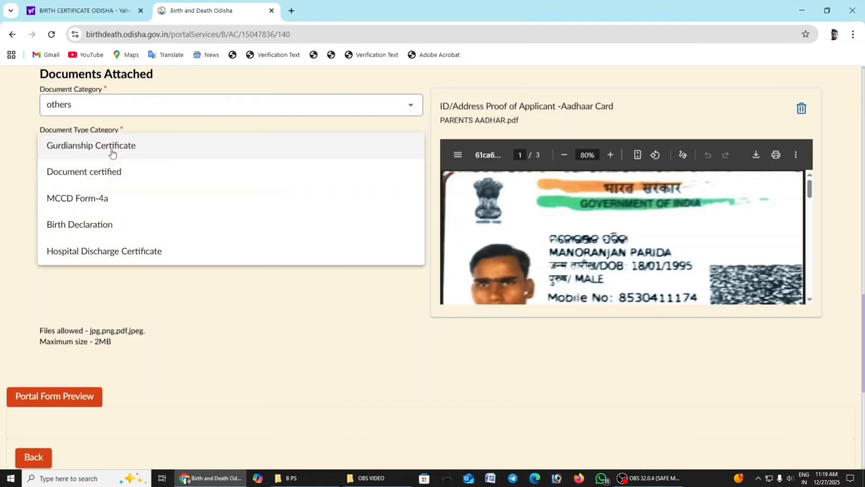
{"action": "scroll", "coordinate": [89, 201], "scroll_direction": "down", "scroll_amount": 1}
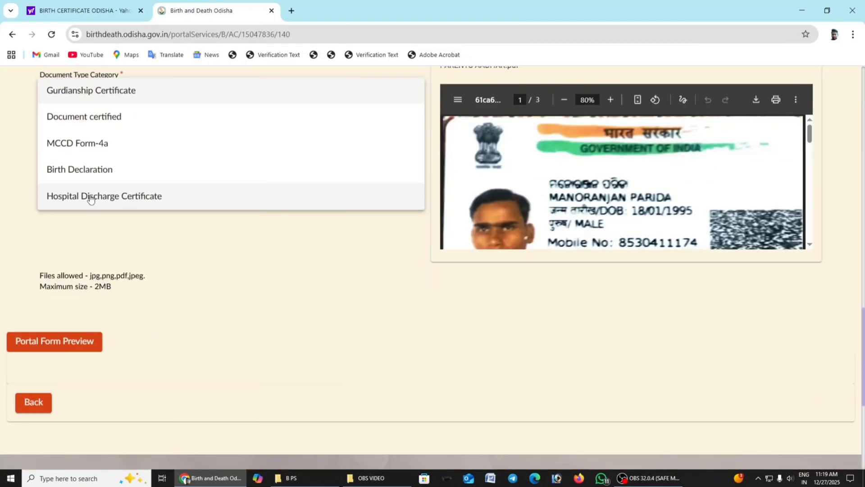
{"action": "left_click", "coordinate": [90, 203]}
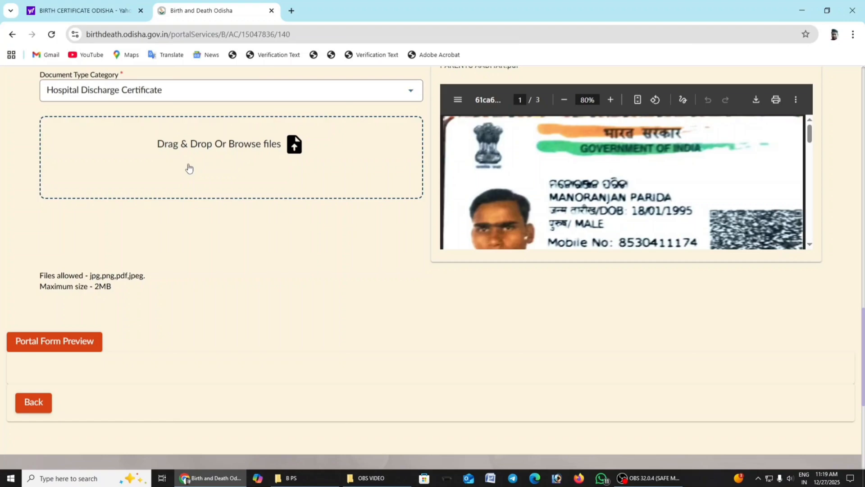
Step: Attach the file BS P DISCHARGE from the B PS folder as the hospital discharge certificate
{"action": "left_click", "coordinate": [189, 167]}
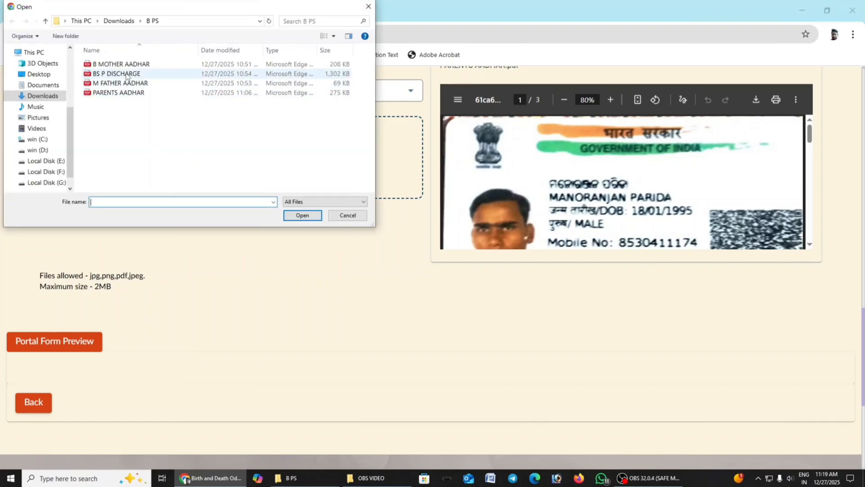
{"action": "left_click", "coordinate": [126, 74]}
{"action": "left_click", "coordinate": [296, 216]}
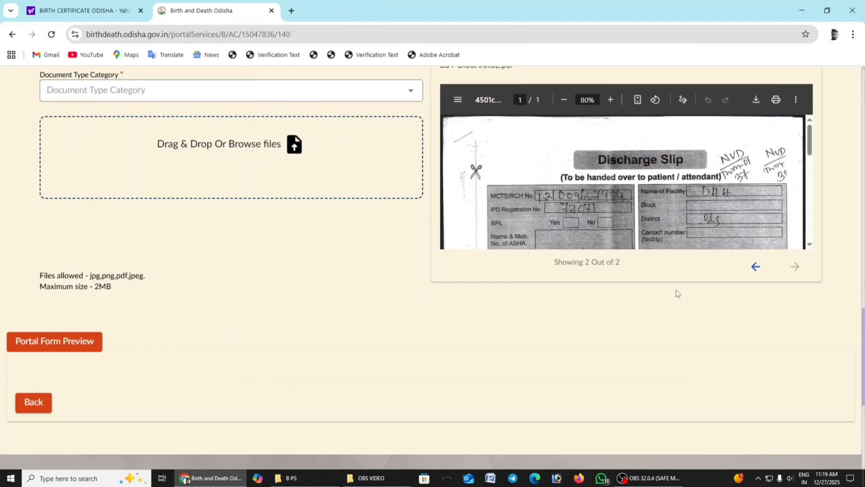
Step: Preview the completed birth certificate application and submit it
{"action": "scroll", "coordinate": [208, 233], "scroll_direction": "up", "scroll_amount": 3}
{"action": "scroll", "coordinate": [208, 233], "scroll_direction": "down", "scroll_amount": 5}
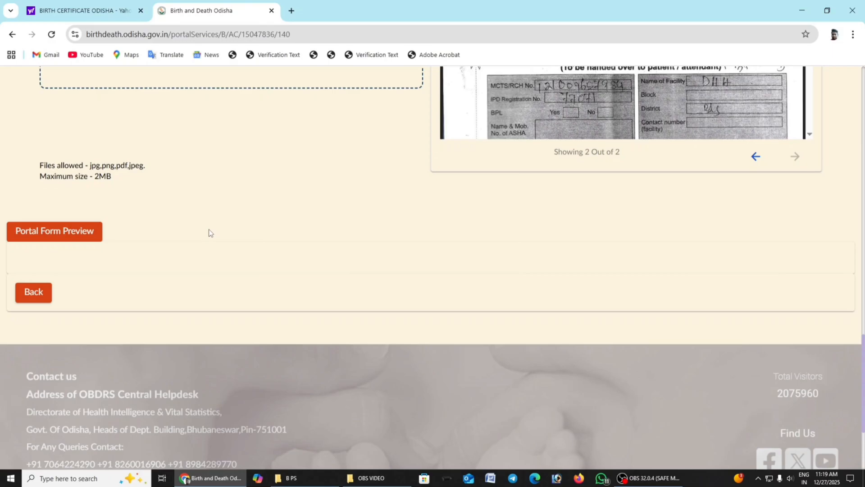
{"action": "left_click", "coordinate": [57, 231]}
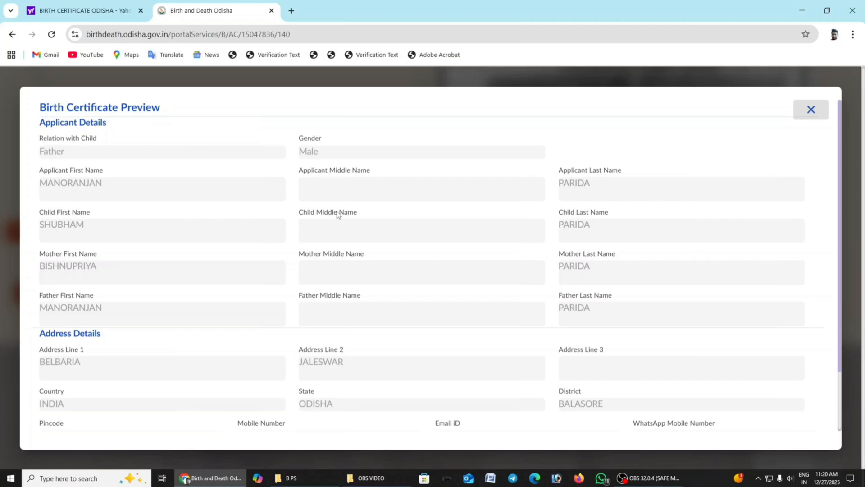
{"action": "scroll", "coordinate": [337, 214], "scroll_direction": "down", "scroll_amount": 2}
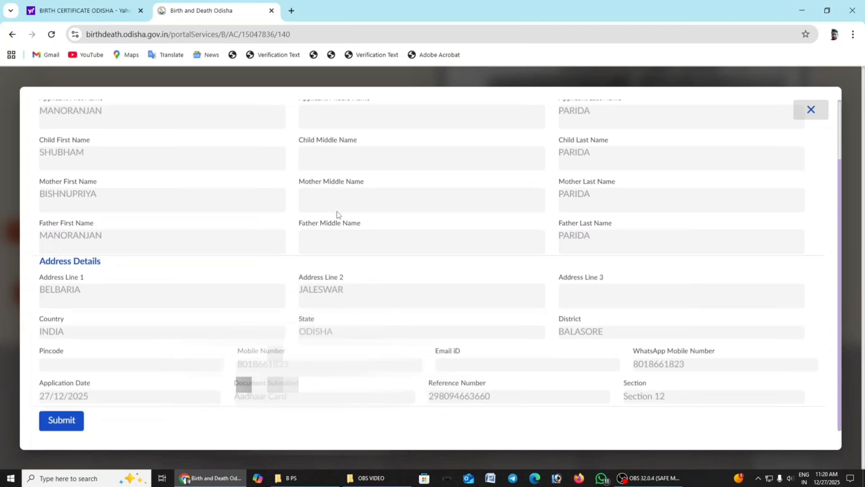
{"action": "left_click", "coordinate": [62, 420]}
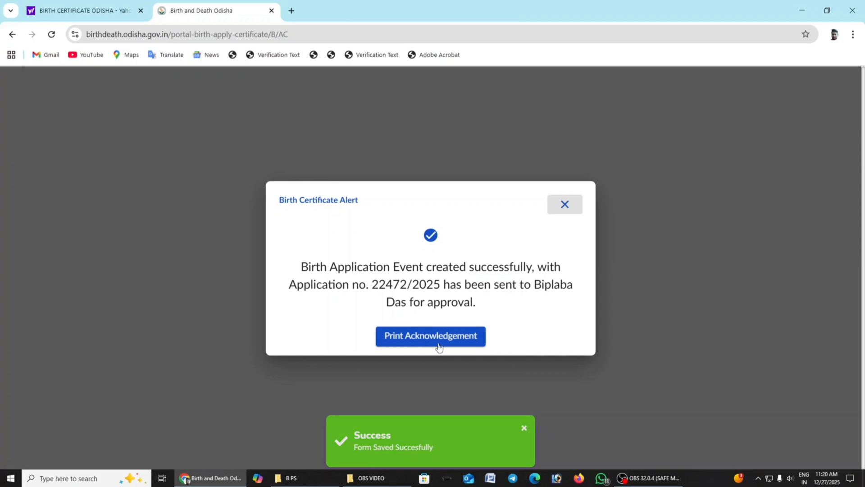
Step: Download the application's acknowledgement and open the resulting PDF
{"action": "left_click", "coordinate": [438, 339]}
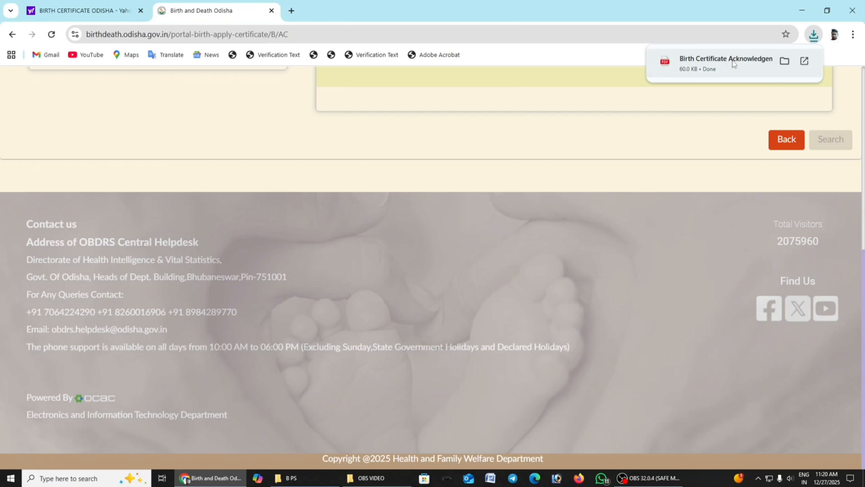
{"action": "left_click", "coordinate": [726, 61]}
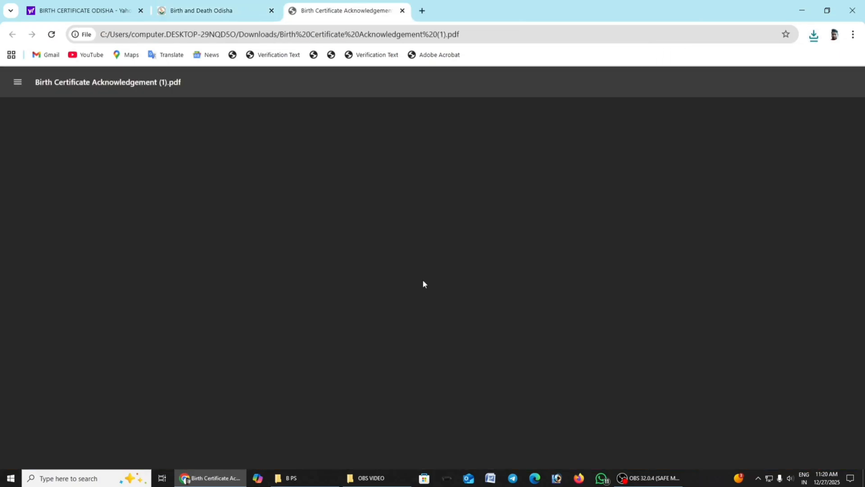
Step: Review the acknowledgement copy and start printing it
{"action": "scroll", "coordinate": [423, 281], "scroll_direction": "down", "scroll_amount": 5}
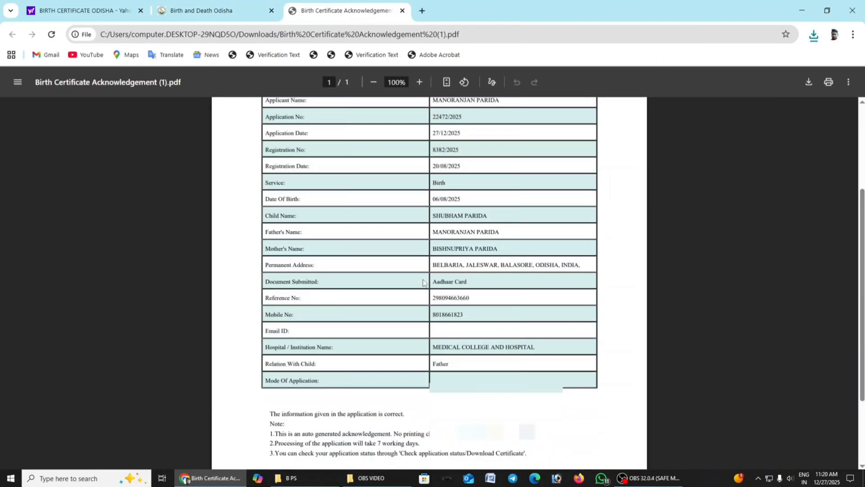
{"action": "scroll", "coordinate": [423, 282], "scroll_direction": "up", "scroll_amount": 5}
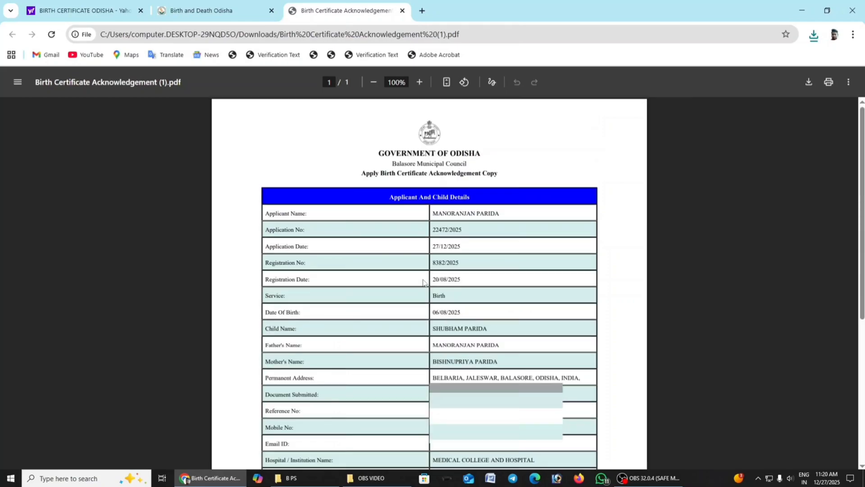
{"action": "left_click", "coordinate": [829, 84]}
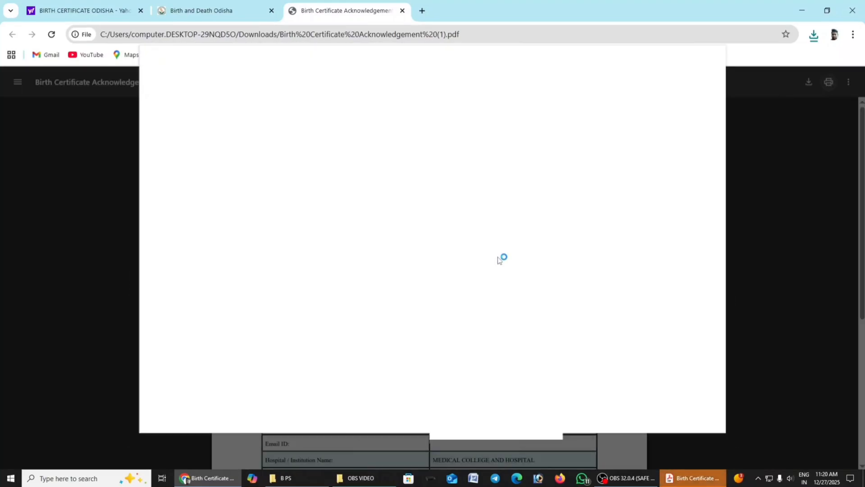